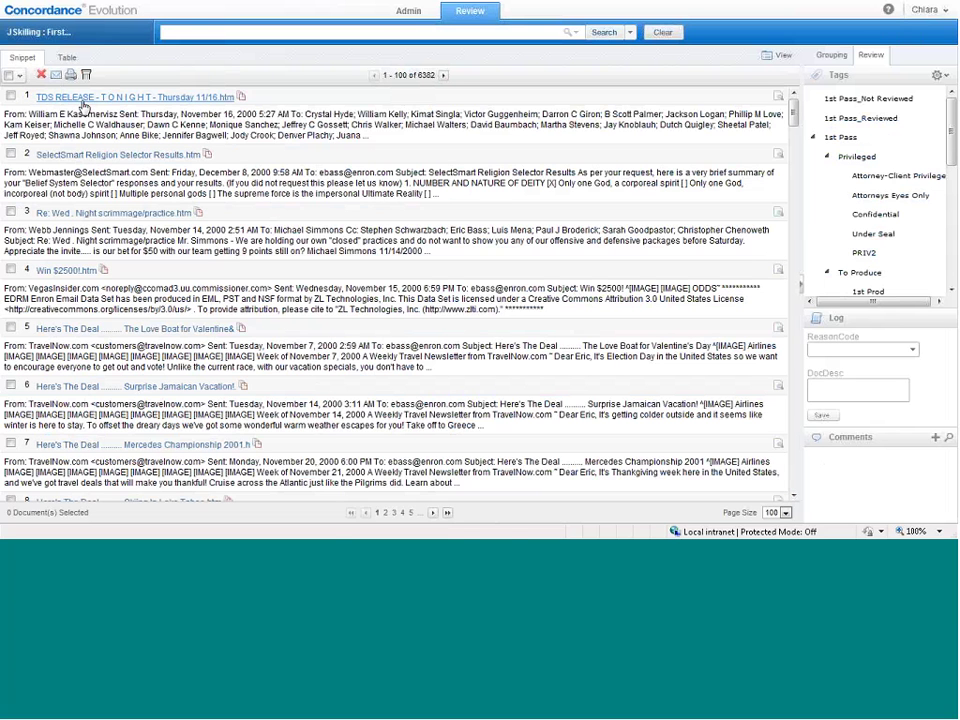
# - Inspect the table layout of the review set and its Configure Fields list, and return to the snippet list
pyautogui.click(67, 57)
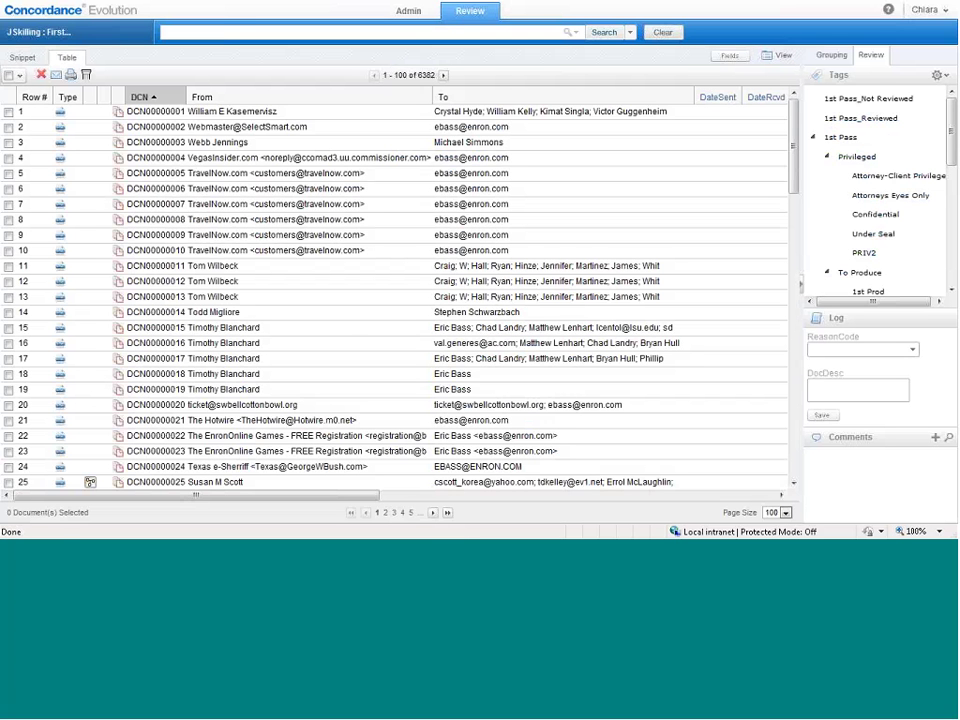
pyautogui.click(721, 59)
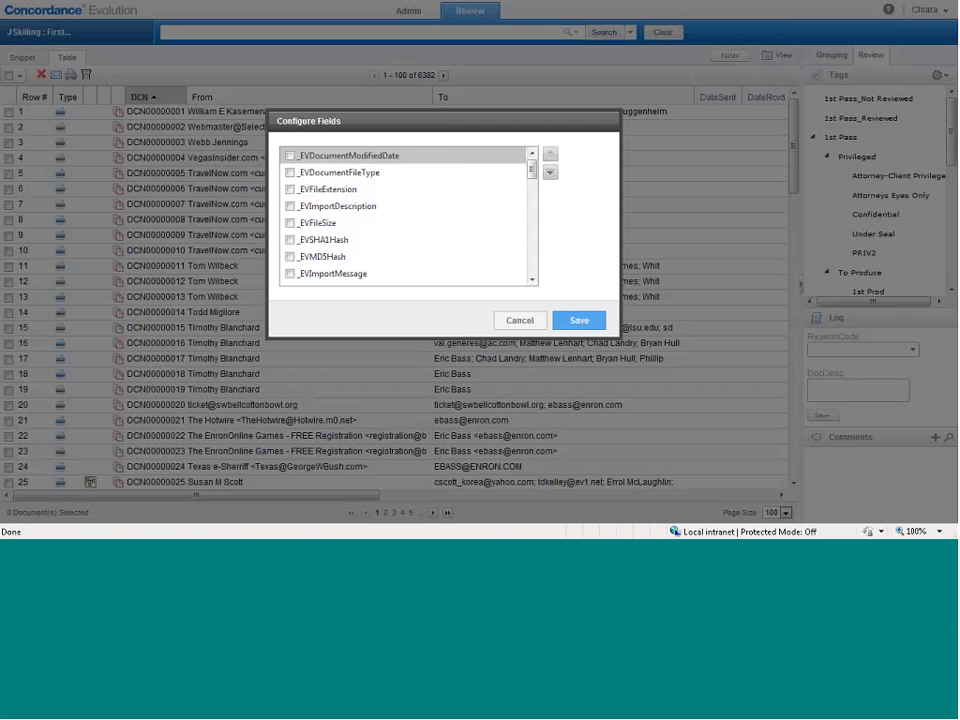
pyautogui.click(522, 322)
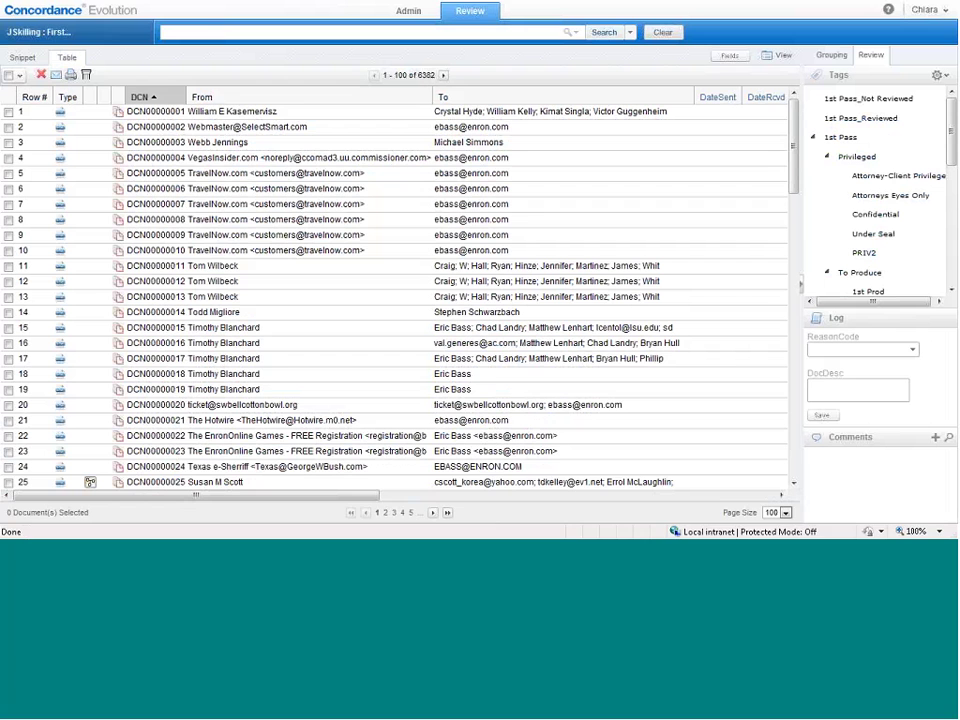
pyautogui.moveTo(824, 511)
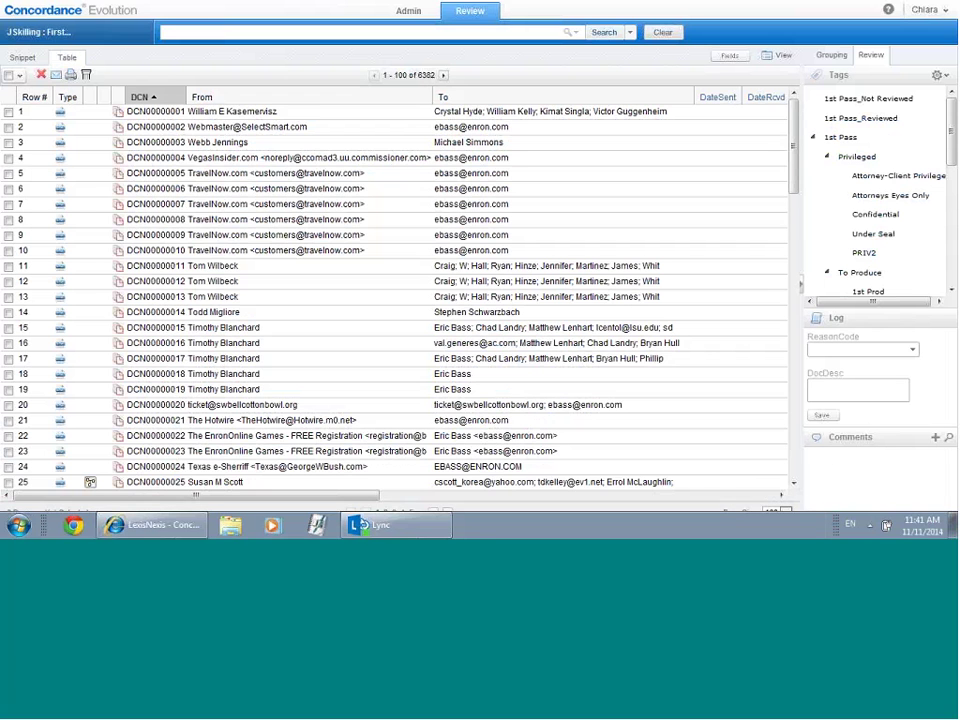
pyautogui.click(22, 57)
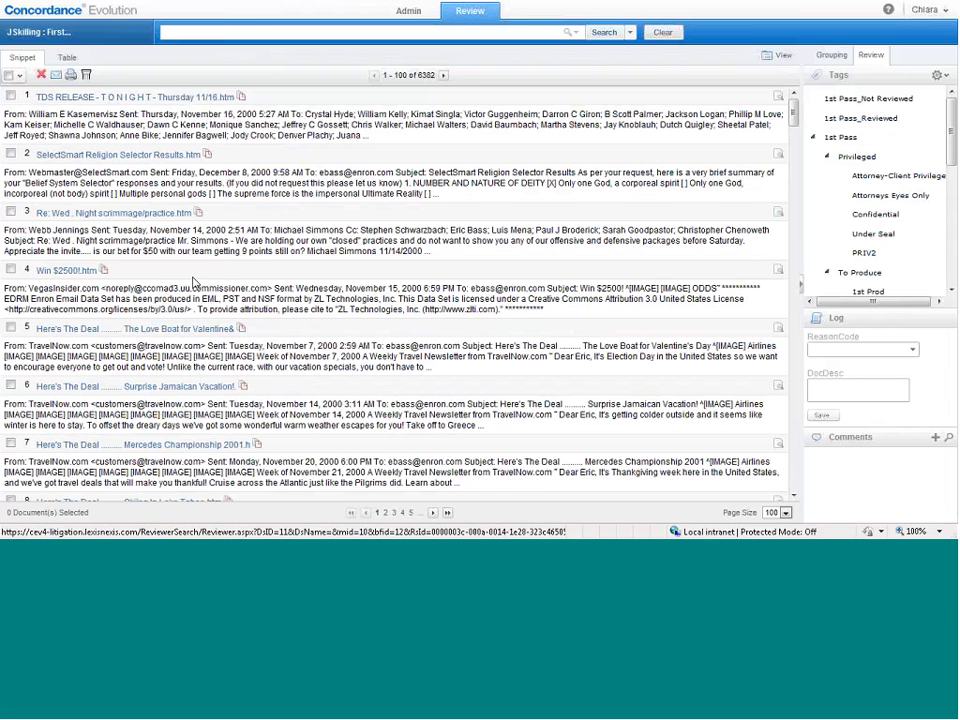
# - Show the review set in the split Results | Document view and advance to the third document
pyautogui.click(777, 55)
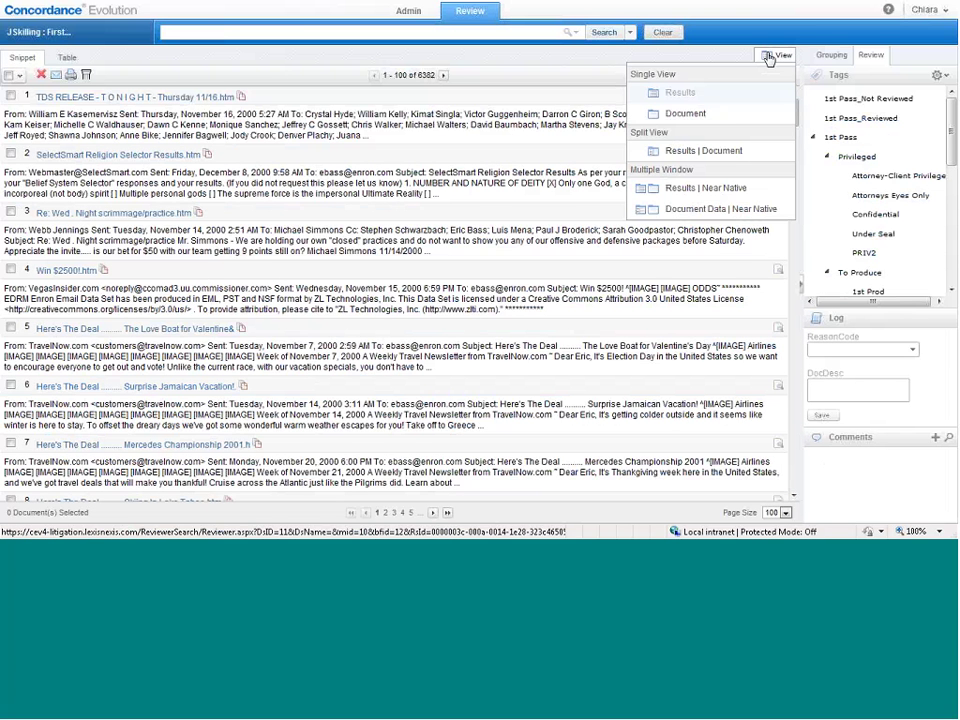
pyautogui.click(690, 152)
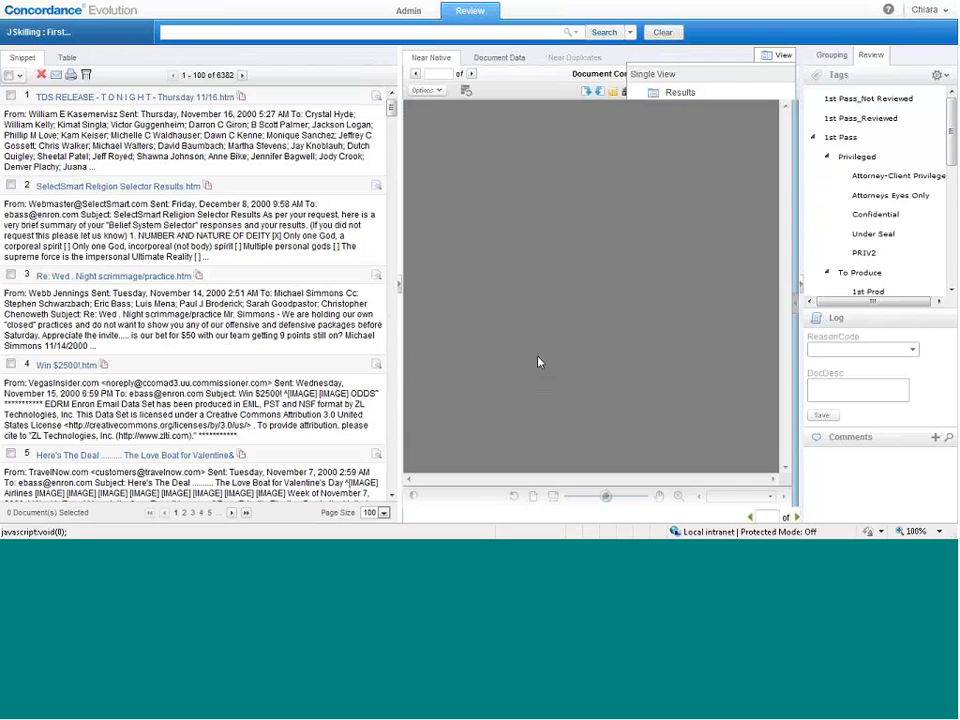
pyautogui.click(465, 91)
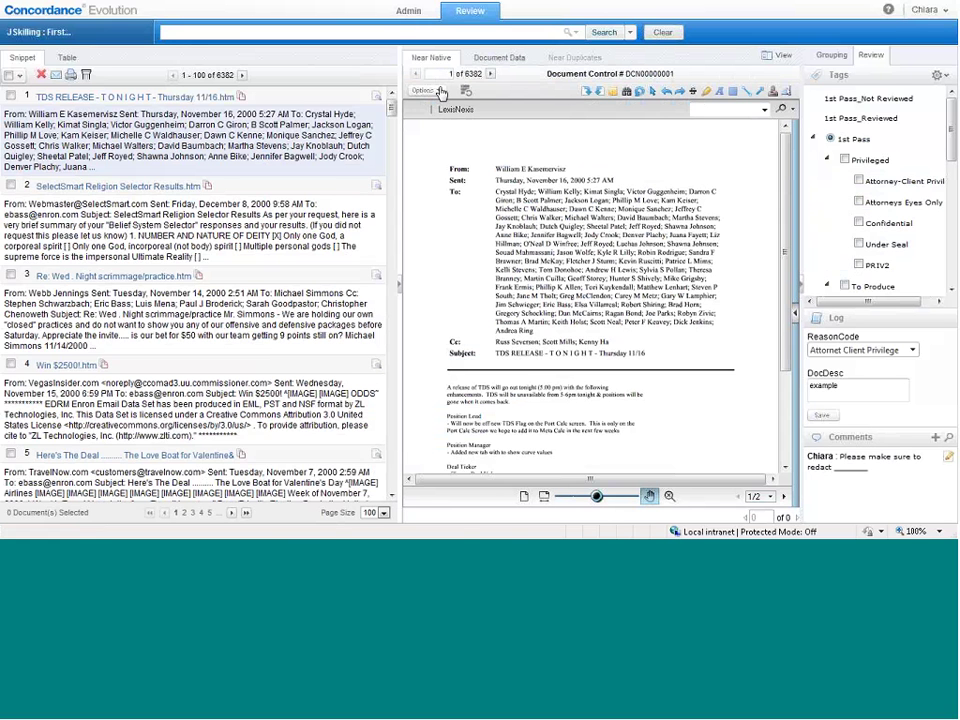
pyautogui.click(490, 75)
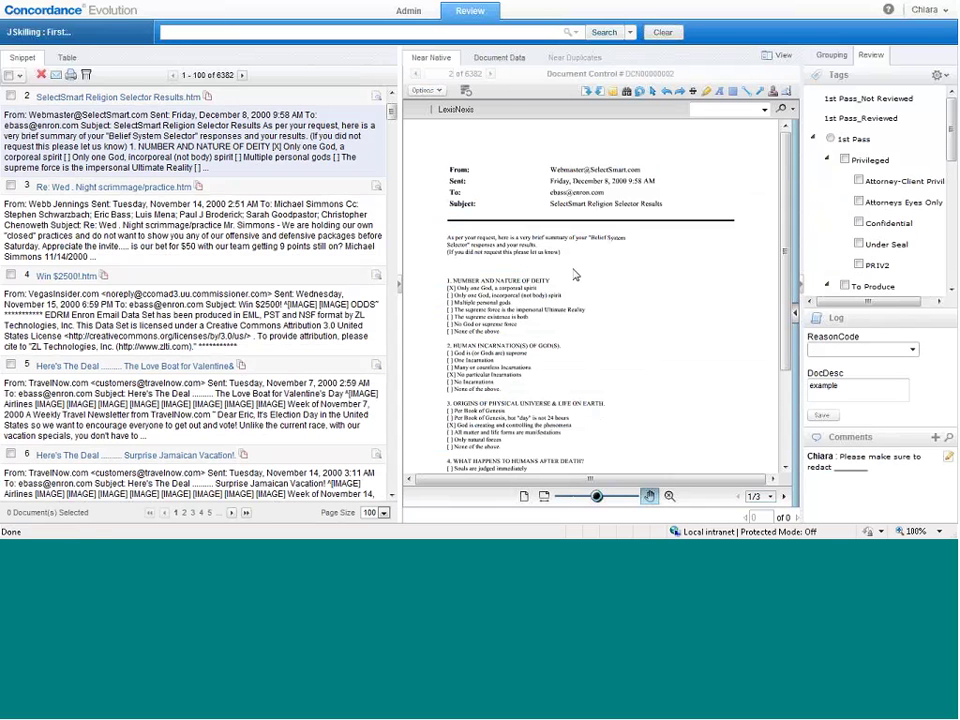
pyautogui.click(490, 75)
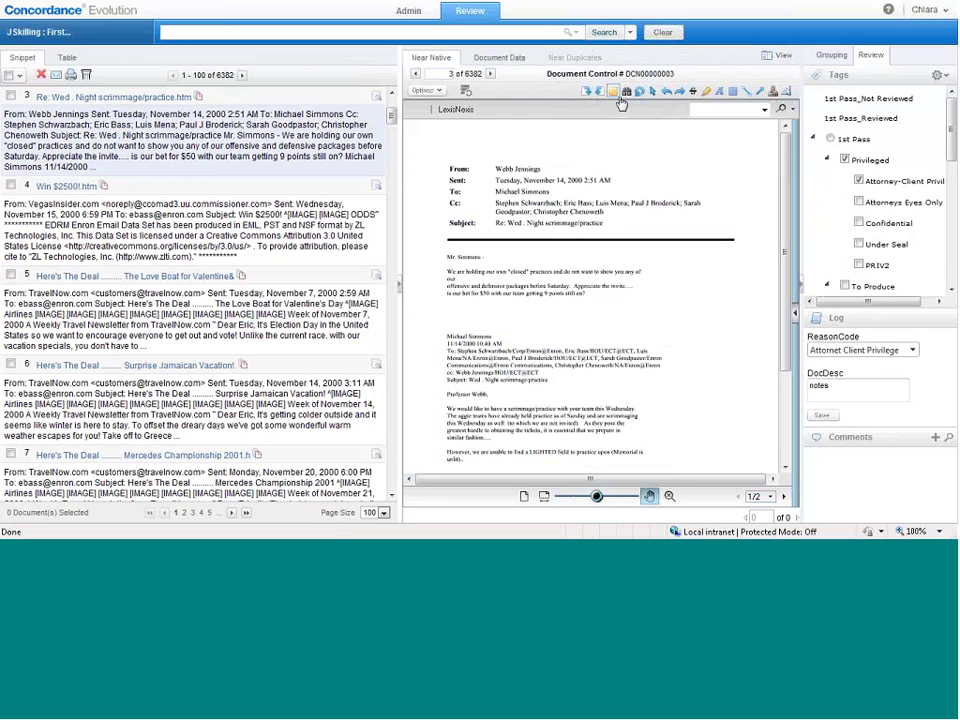
# - Redact the opening paragraph of the third document's email with the reason Attorney Client Priv
pyautogui.click(693, 92)
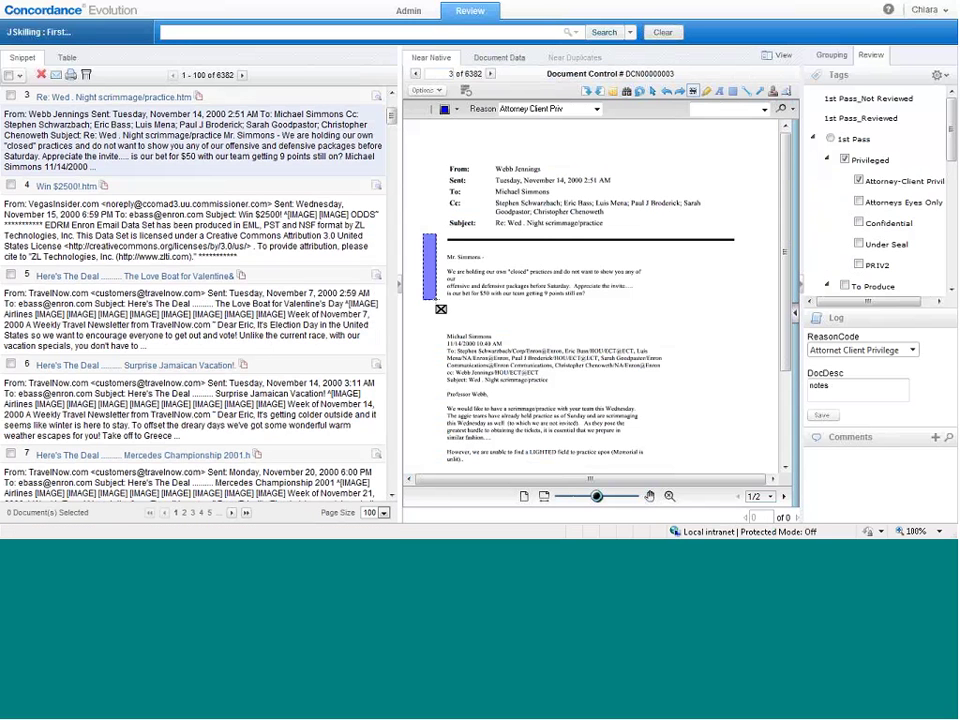
pyautogui.moveTo(423, 234); pyautogui.dragTo(733, 323)
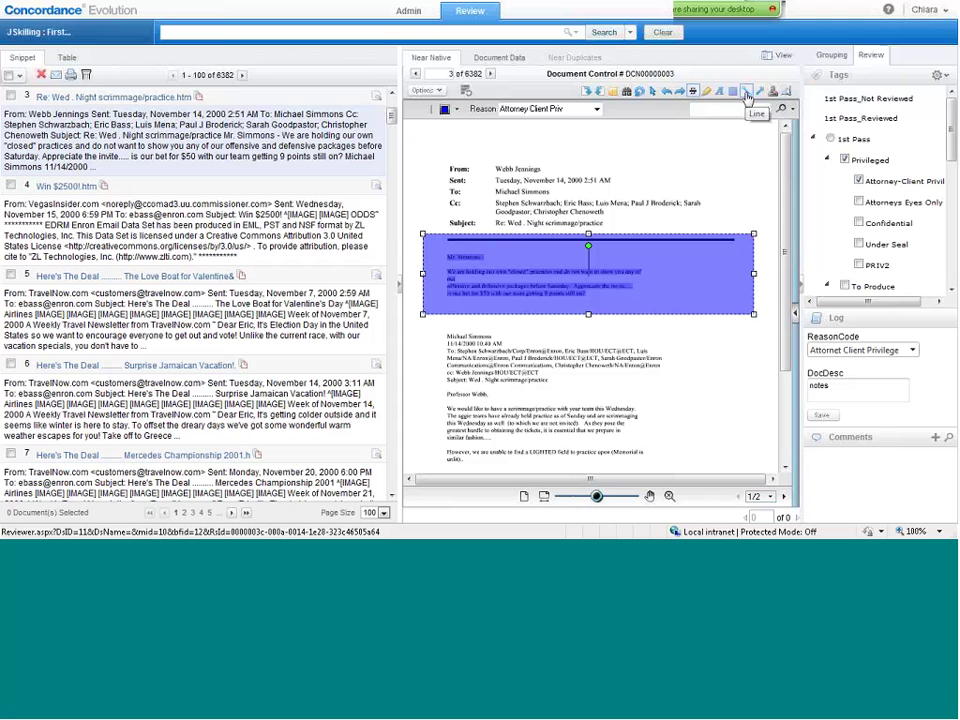
# - Collapse the Log section and tag the third document with the Wrongful Termination issue
pyautogui.click(830, 139)
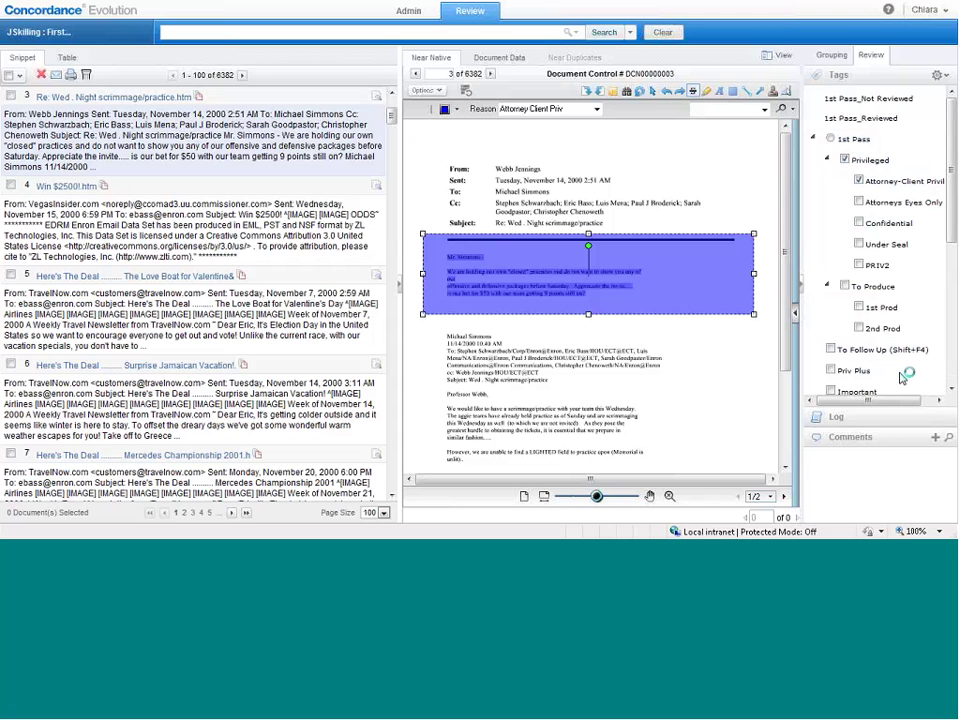
pyautogui.click(938, 77)
pyautogui.scroll(-3, 952, 263)
pyautogui.scroll(-3, 952, 263)
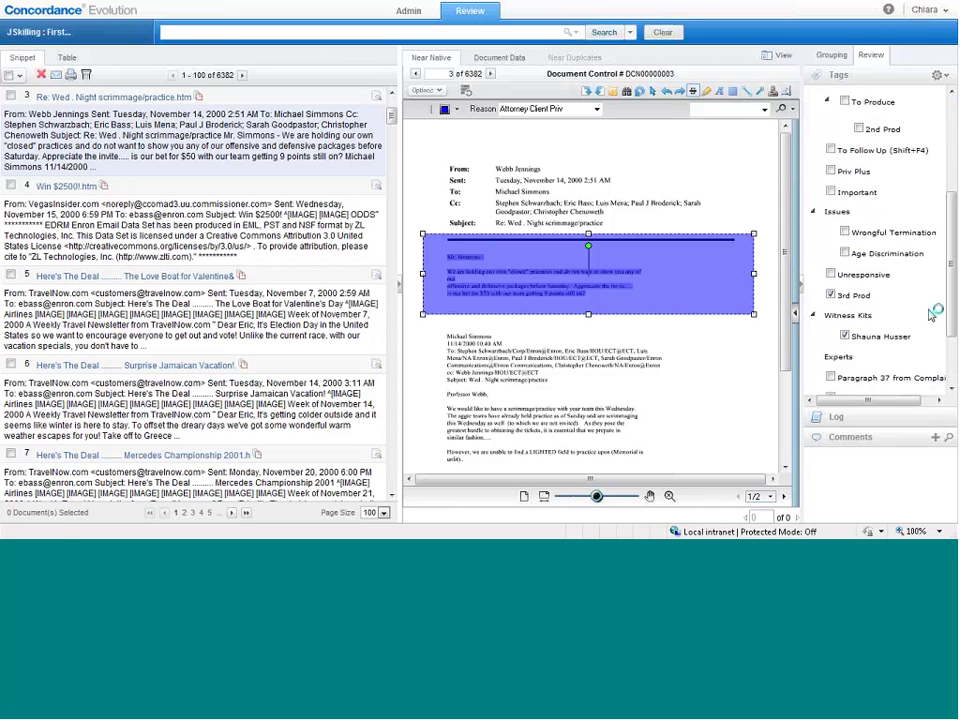
pyautogui.click(845, 233)
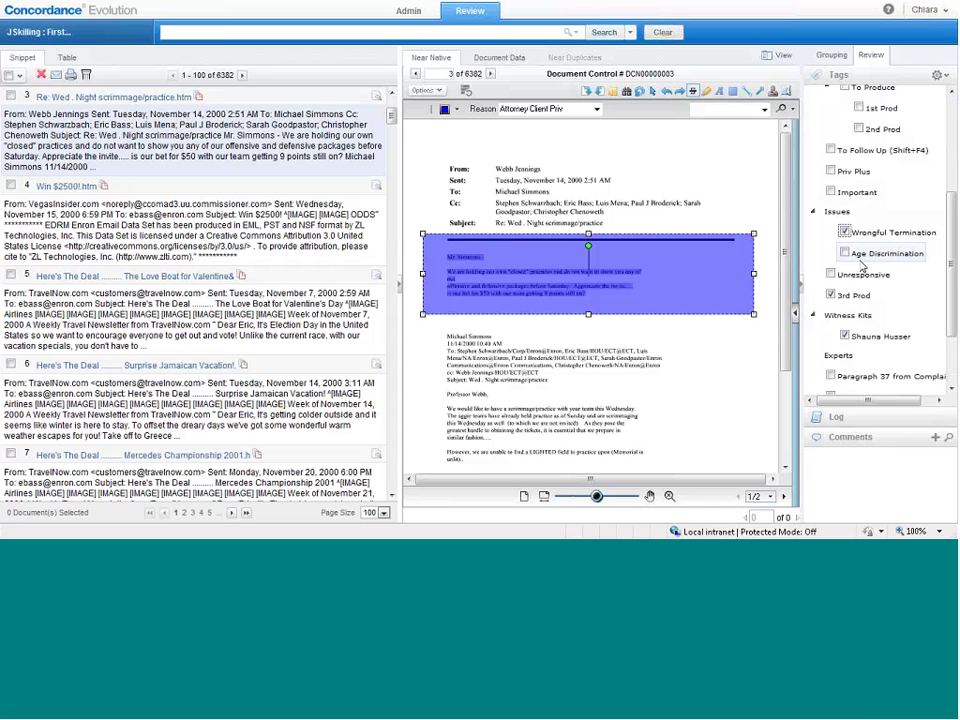
pyautogui.moveTo(953, 250); pyautogui.dragTo(950, 165)
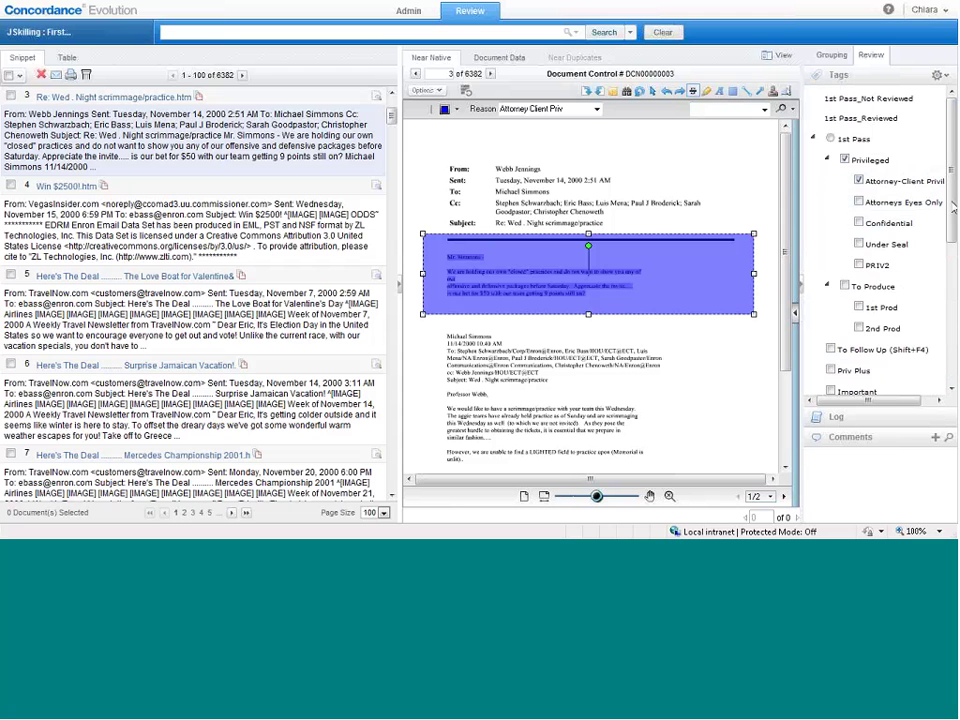
pyautogui.scroll(-5, 953, 205)
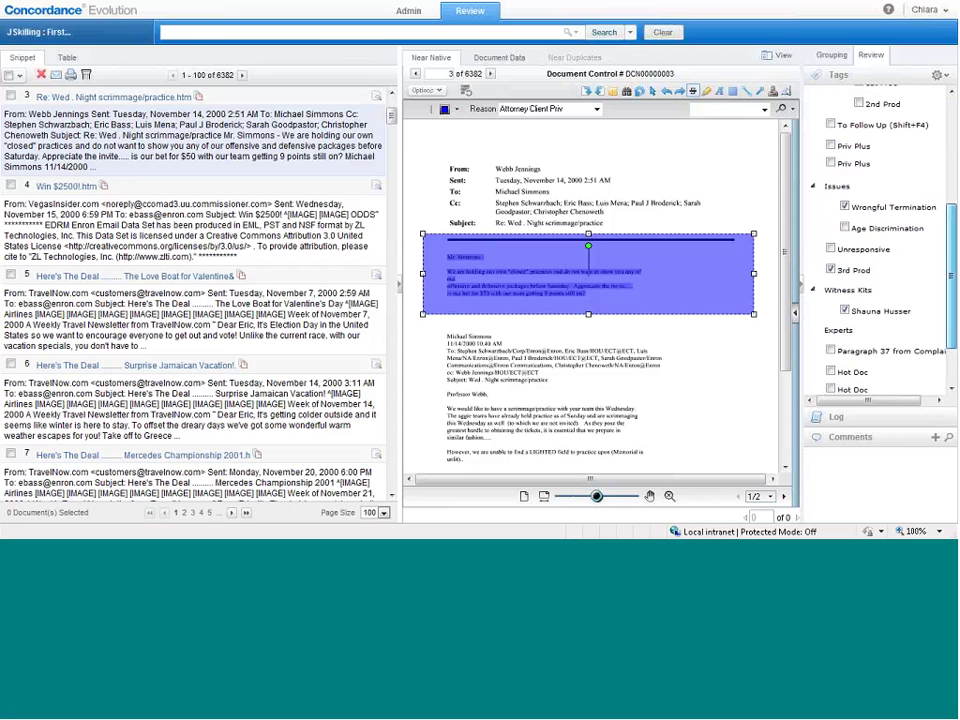
pyautogui.scroll(-2, 880, 240)
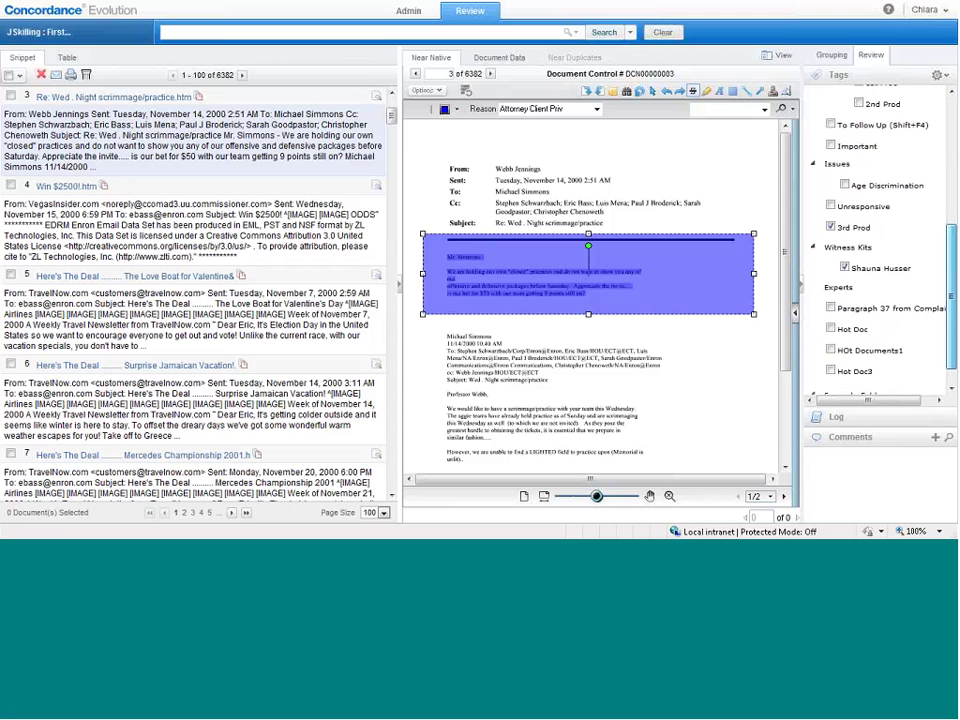
pyautogui.scroll(7, 945, 190)
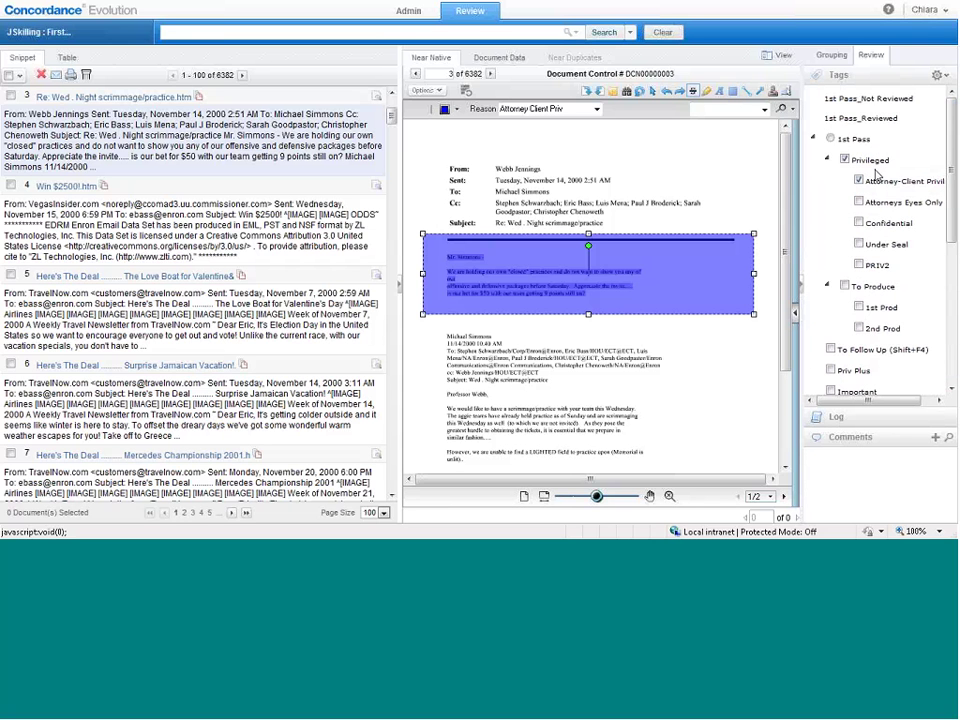
# - Run a concept search for "manager" within the current review set, and rerun it with Concept Search turned off
pyautogui.click(291, 32)
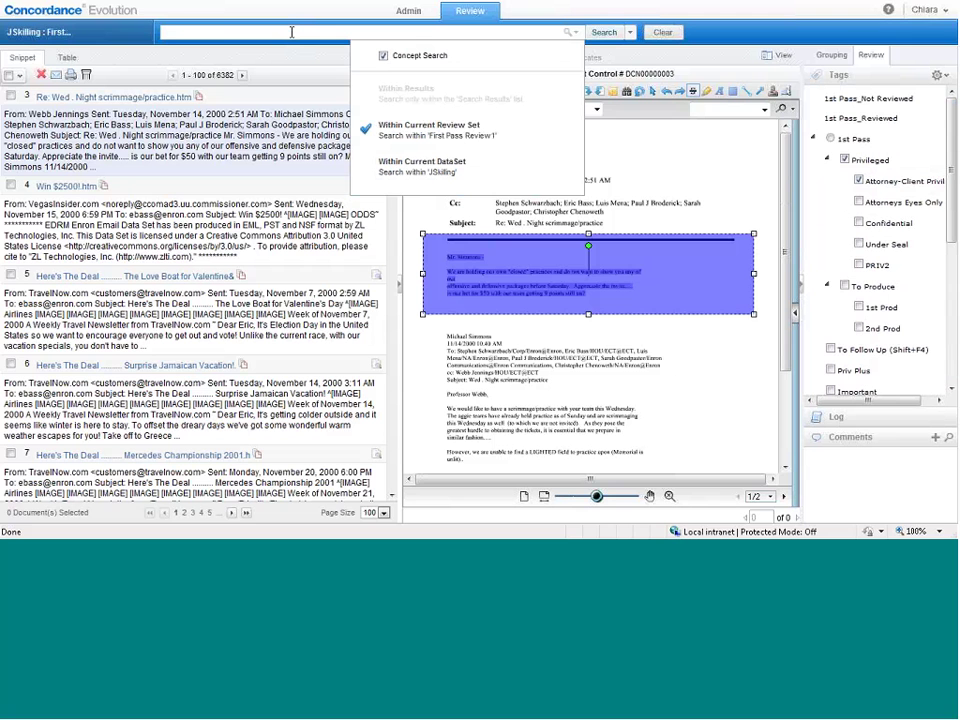
pyautogui.write('manager')
pyautogui.click(607, 34)
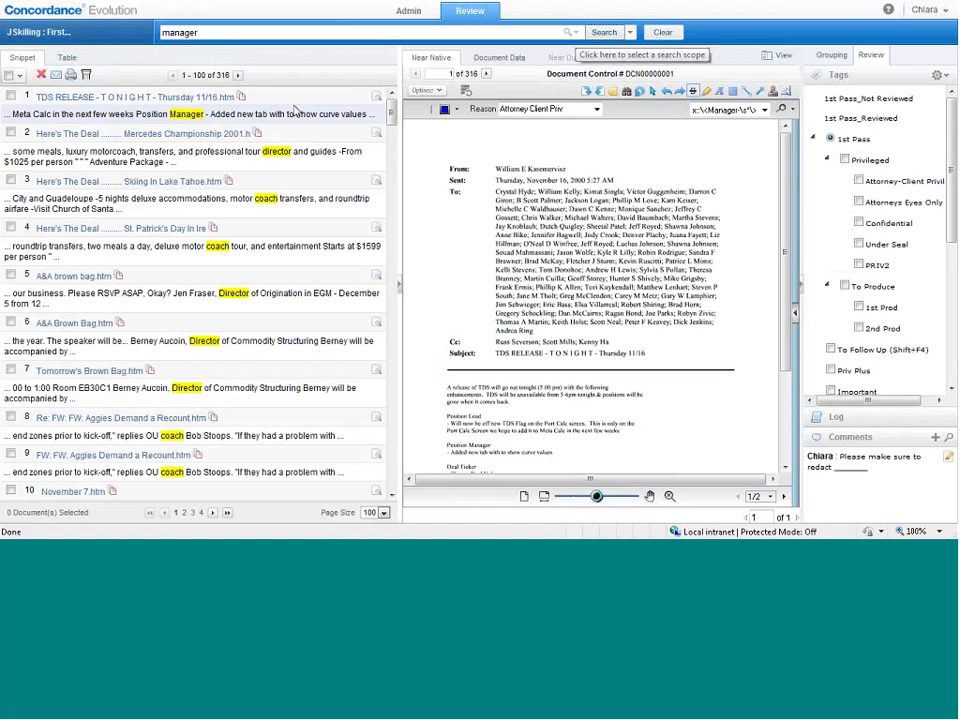
pyautogui.click(574, 34)
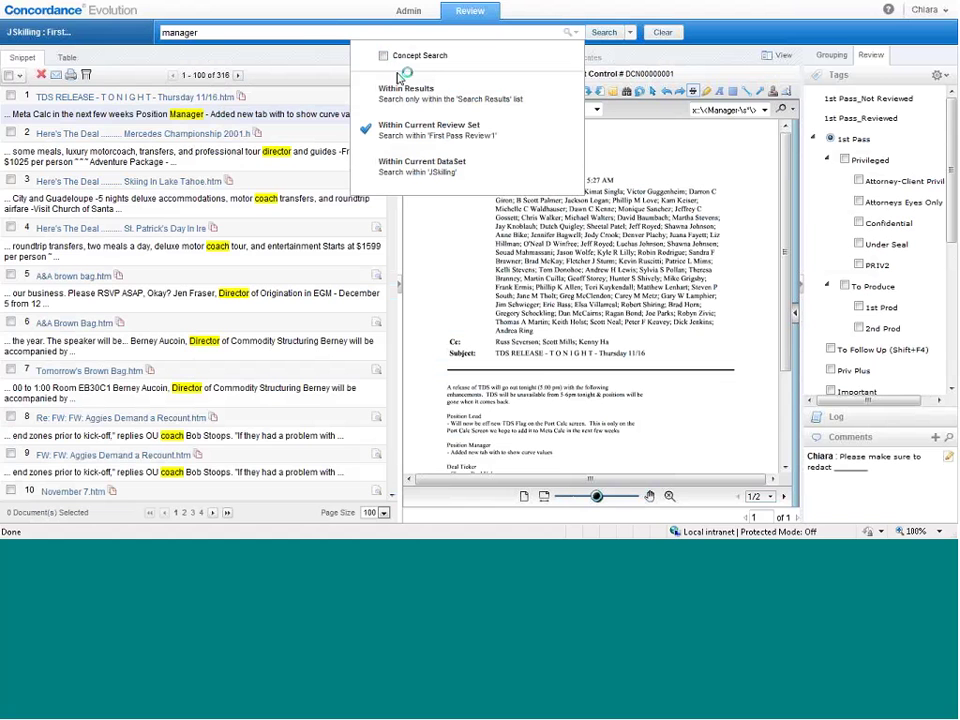
pyautogui.click(607, 33)
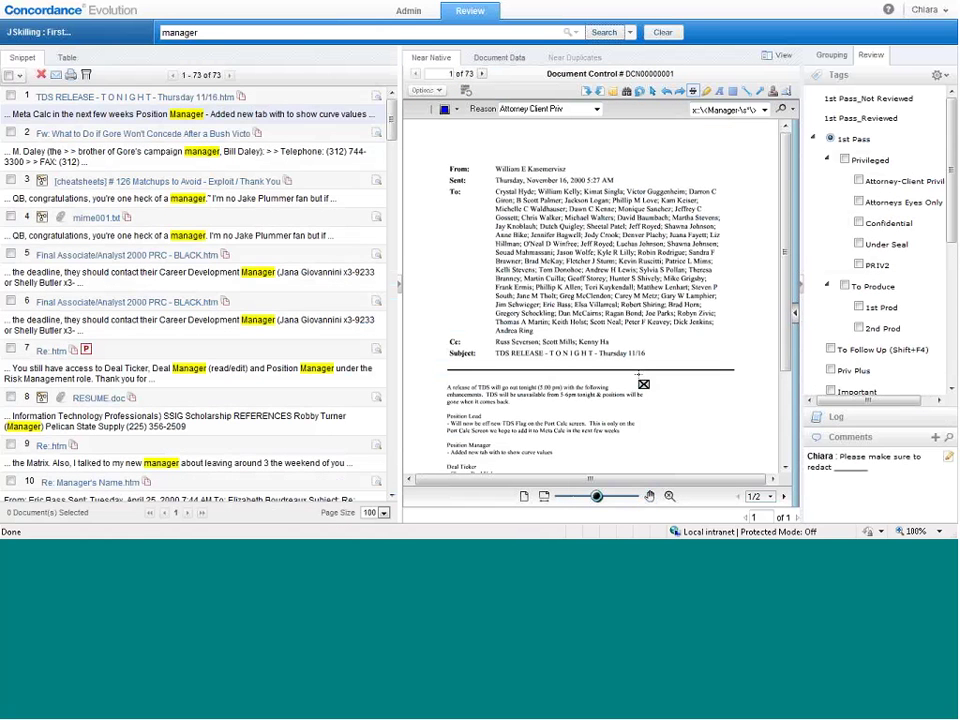
# - Select all search results to view the bulk tagging options for the Attorney-Client Privilege tag, and clear the selection
pyautogui.click(19, 75)
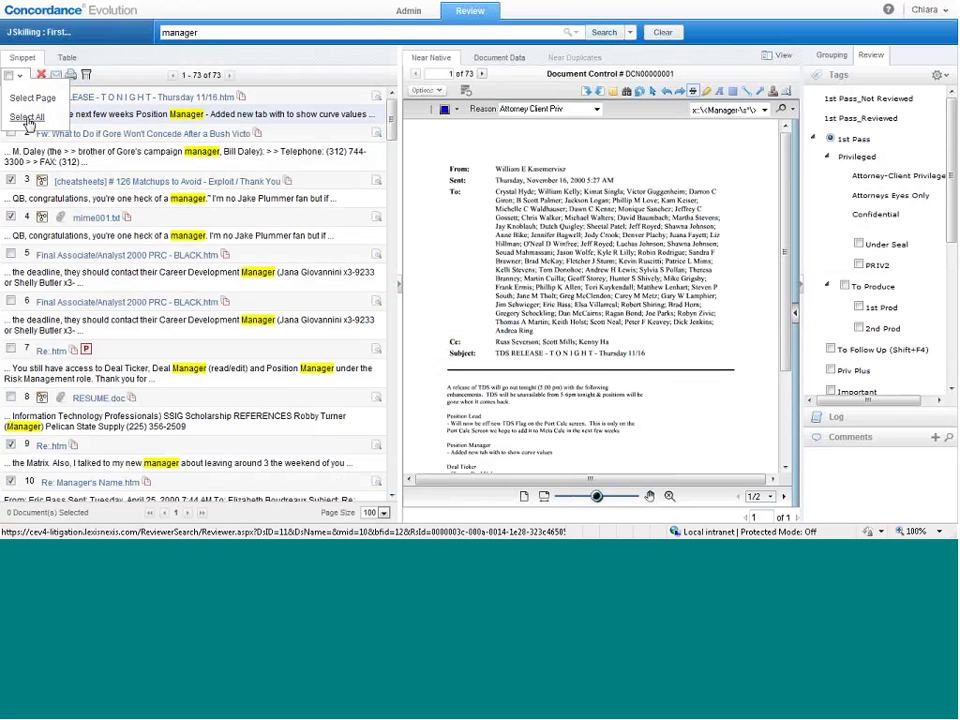
pyautogui.click(27, 117)
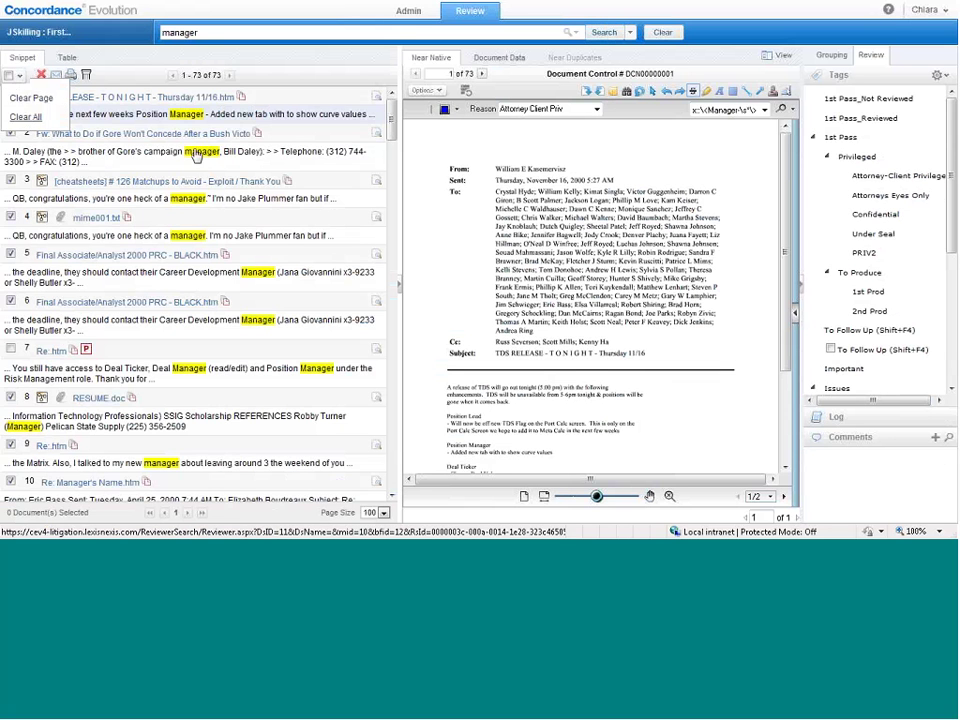
pyautogui.click(866, 180)
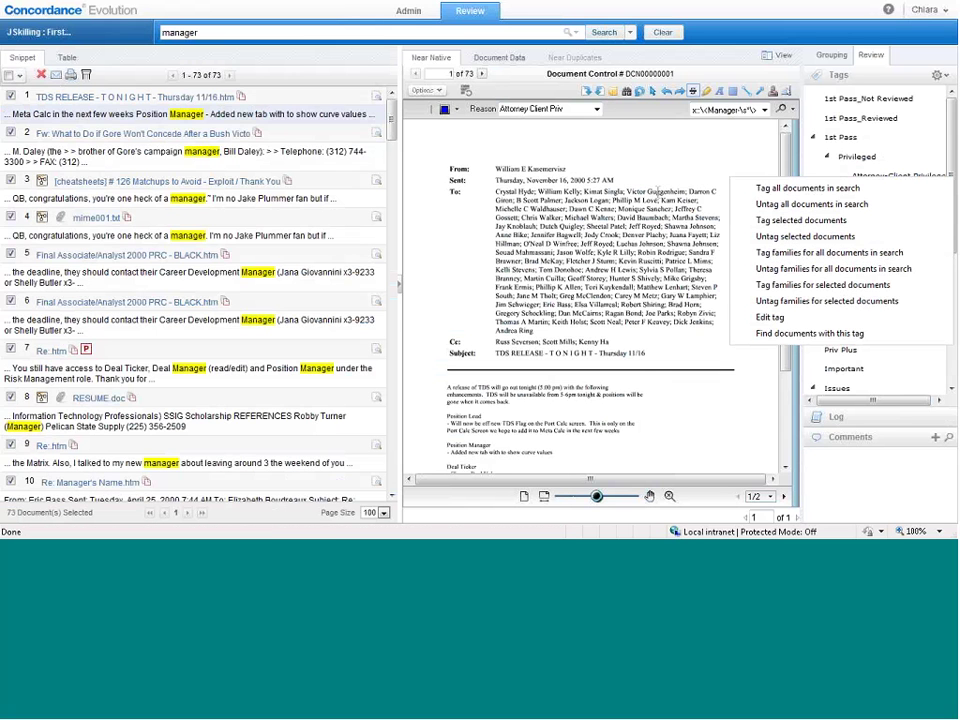
pyautogui.click(41, 75)
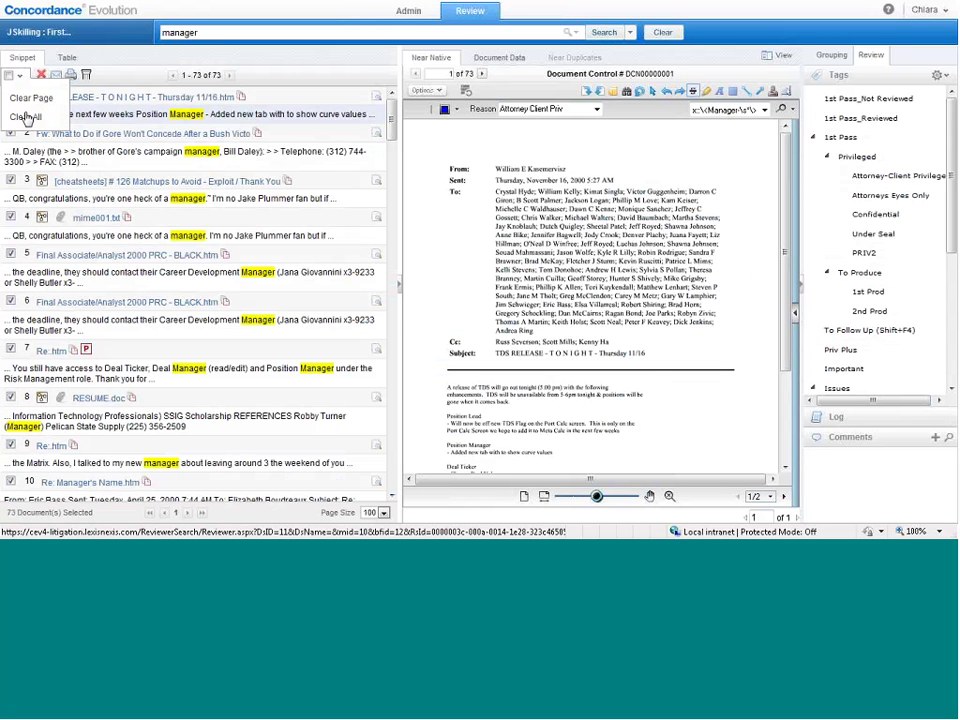
pyautogui.click(30, 99)
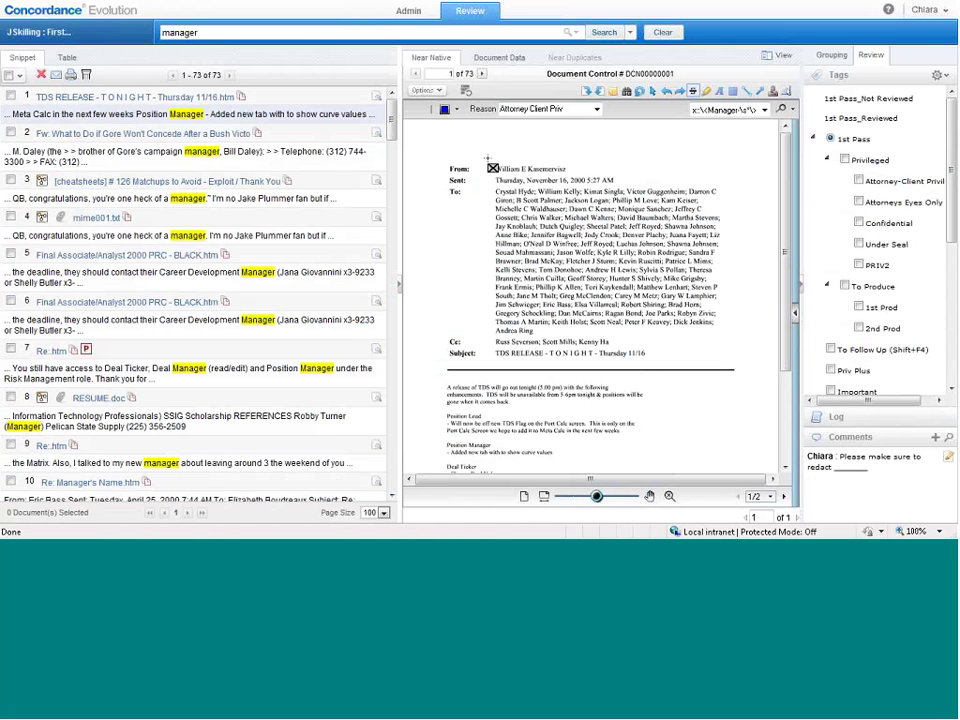
pyautogui.rightClick(422, 96)
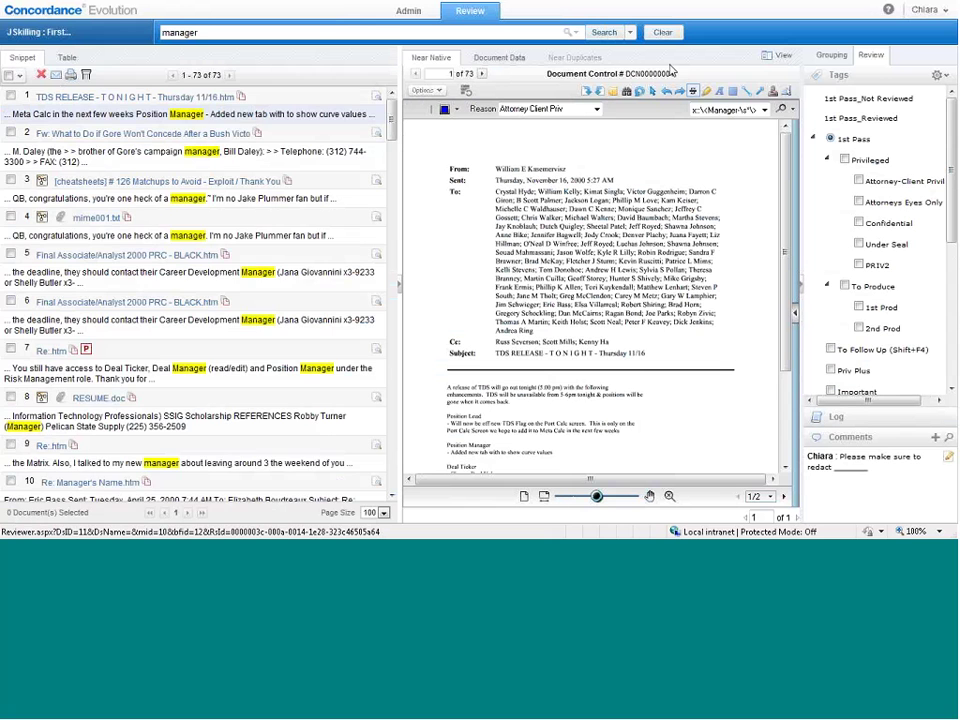
# - Clear the search and show the eleventh document of the review set in the single Document view
pyautogui.click(663, 33)
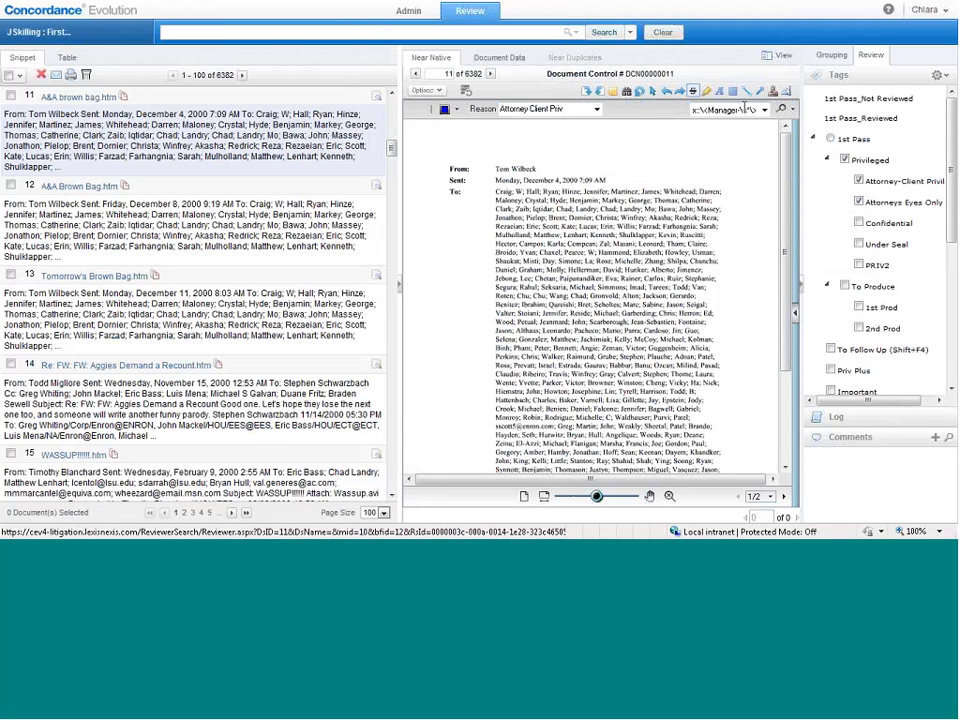
pyautogui.click(777, 55)
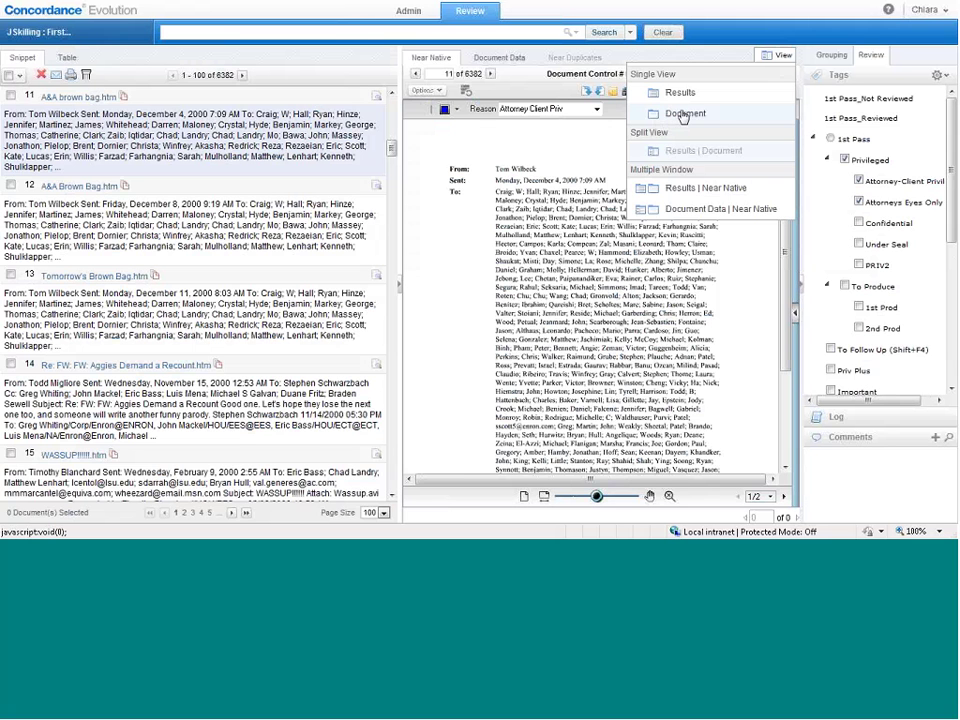
pyautogui.click(683, 114)
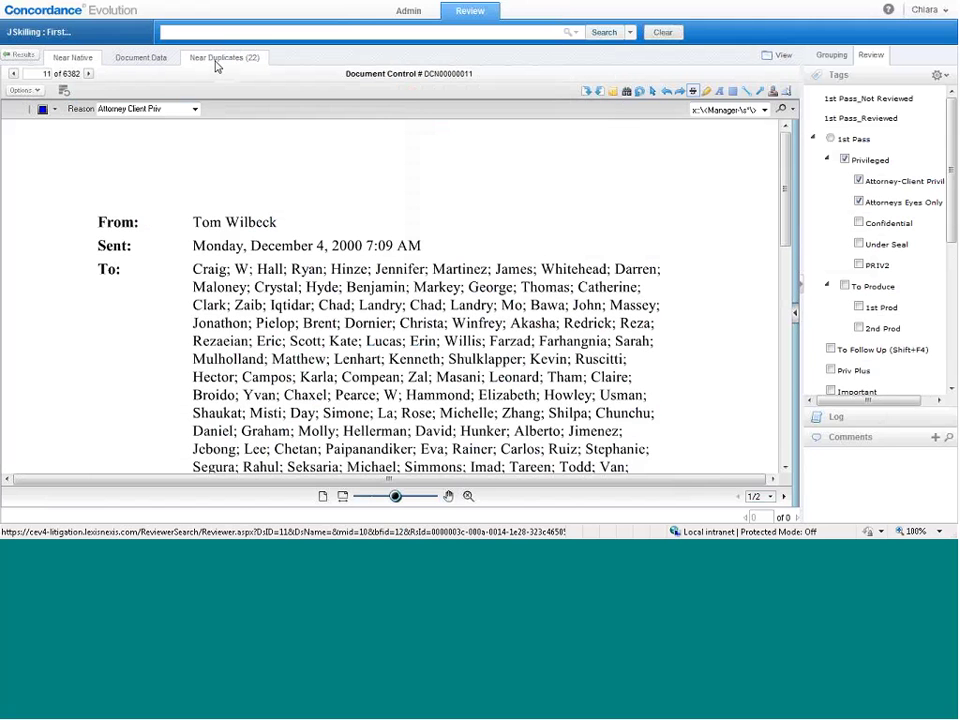
# - Examine the eleventh document's data fields and its near-duplicate text comparison with the base document
pyautogui.click(136, 60)
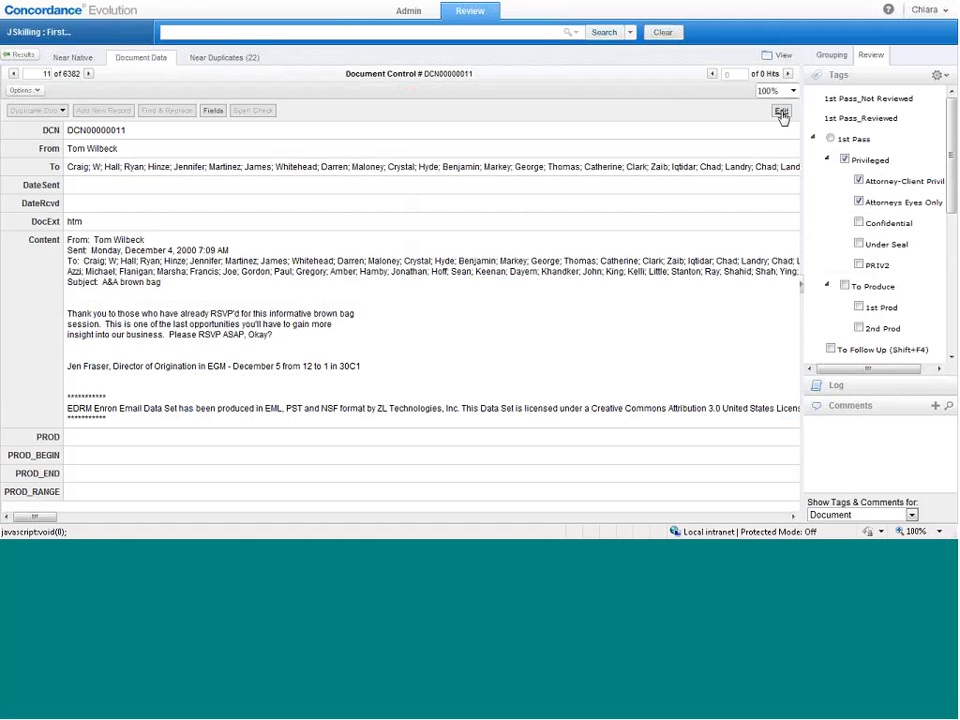
pyautogui.click(246, 66)
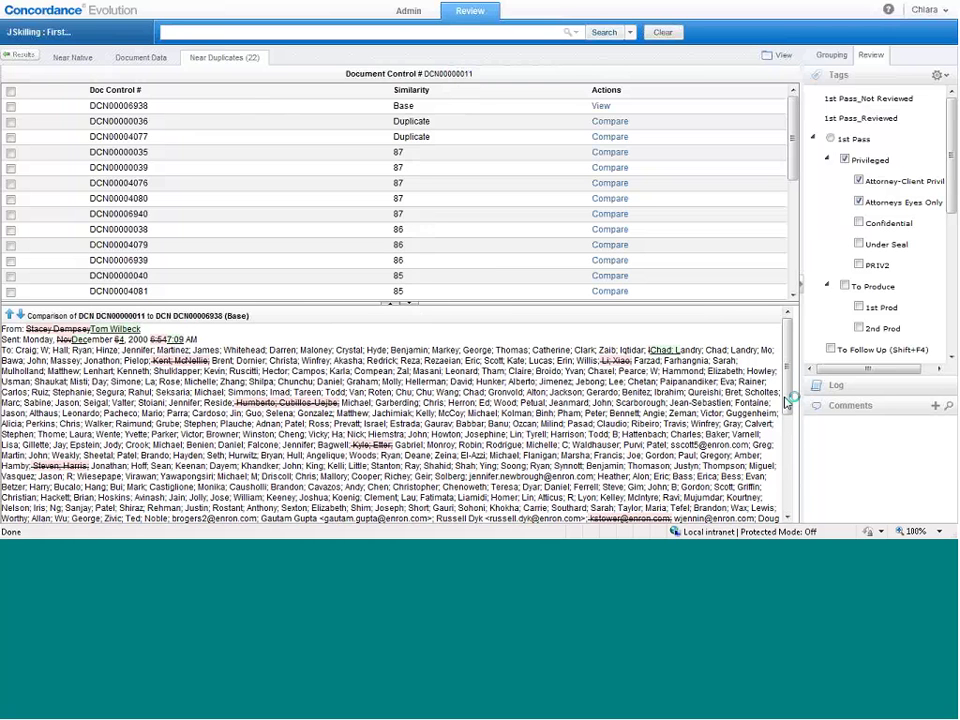
pyautogui.scroll(-1, 790, 433)
pyautogui.moveTo(790, 433); pyautogui.dragTo(413, 415)
pyautogui.moveTo(788, 394); pyautogui.dragTo(788, 489)
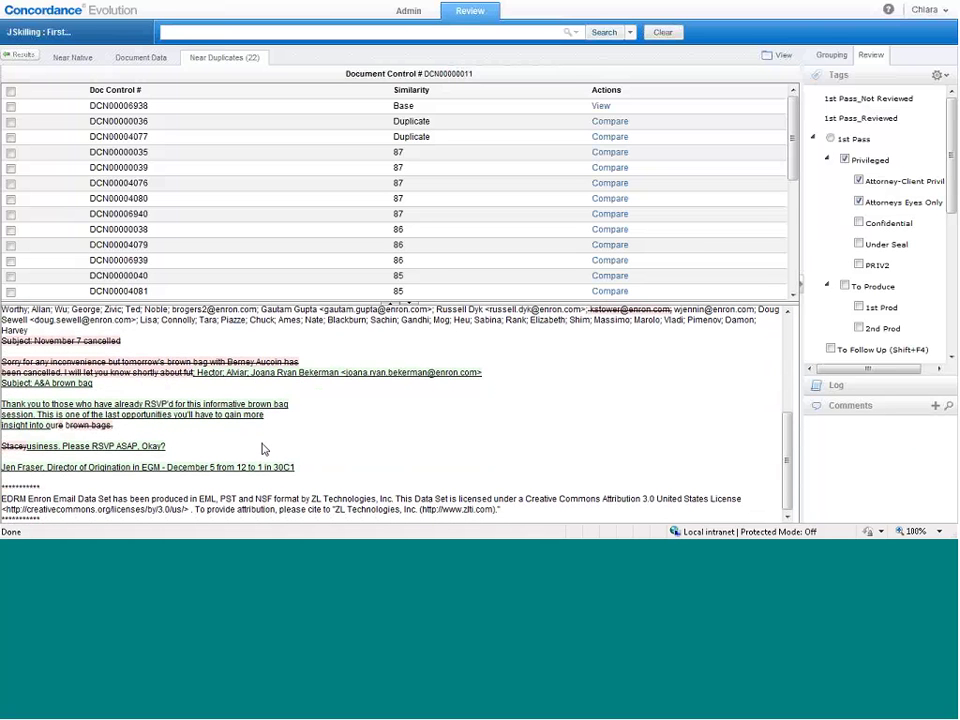
pyautogui.moveTo(790, 456); pyautogui.dragTo(793, 312)
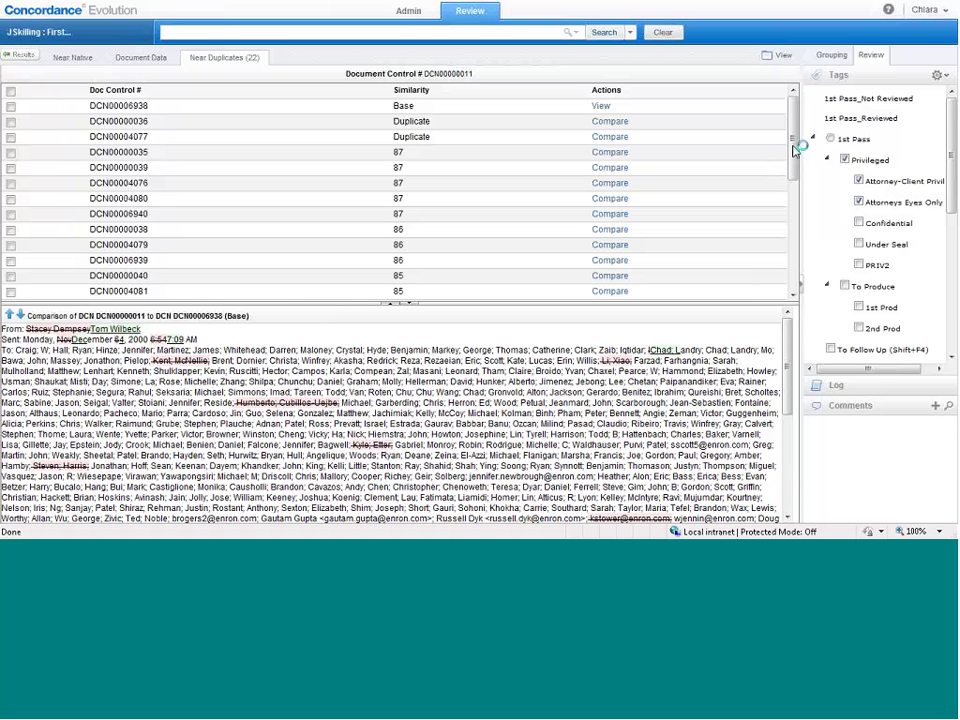
# - Return to the snippet results list and go back to its first documents
pyautogui.click(28, 57)
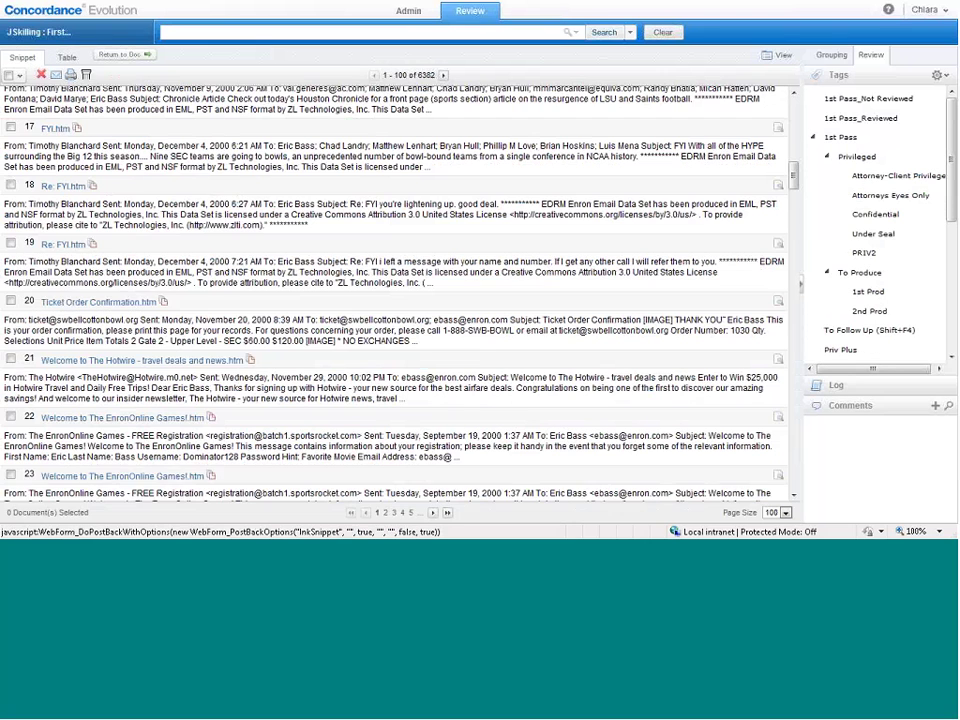
pyautogui.moveTo(797, 188); pyautogui.dragTo(796, 117)
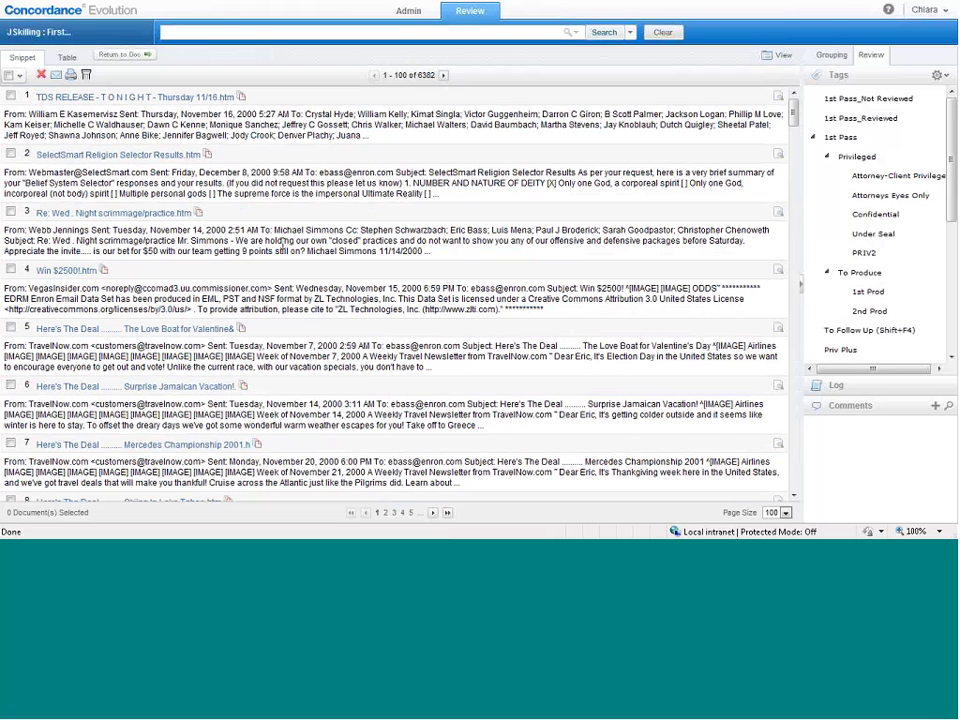